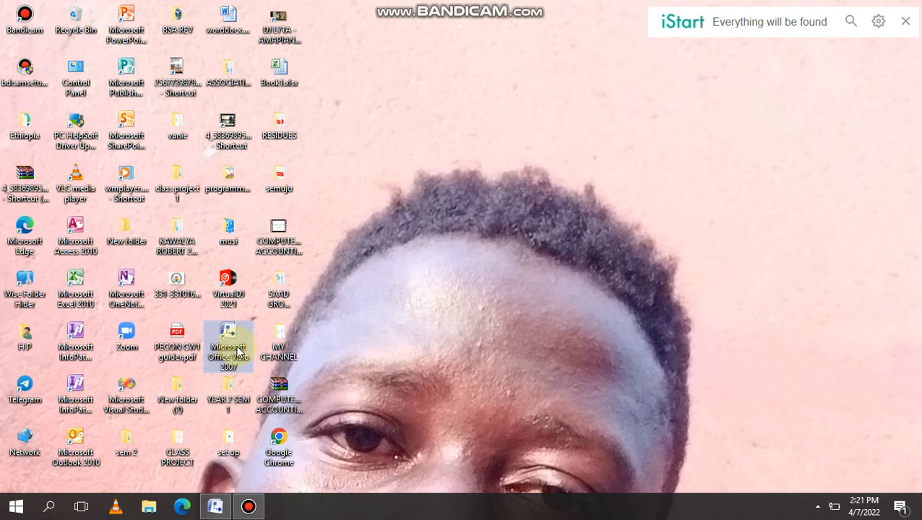
Launch Visio 2007 and dismiss the product key prompt without entering a key.
double_click(238, 351)
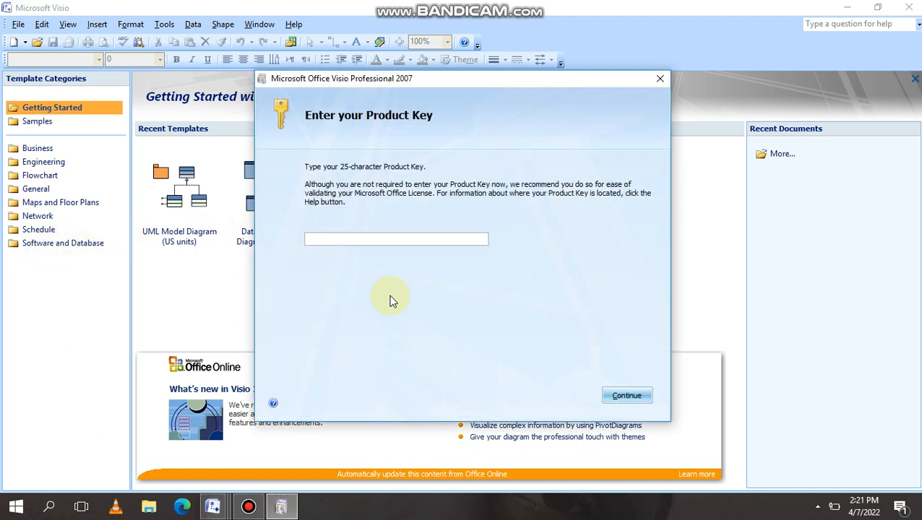
click(626, 396)
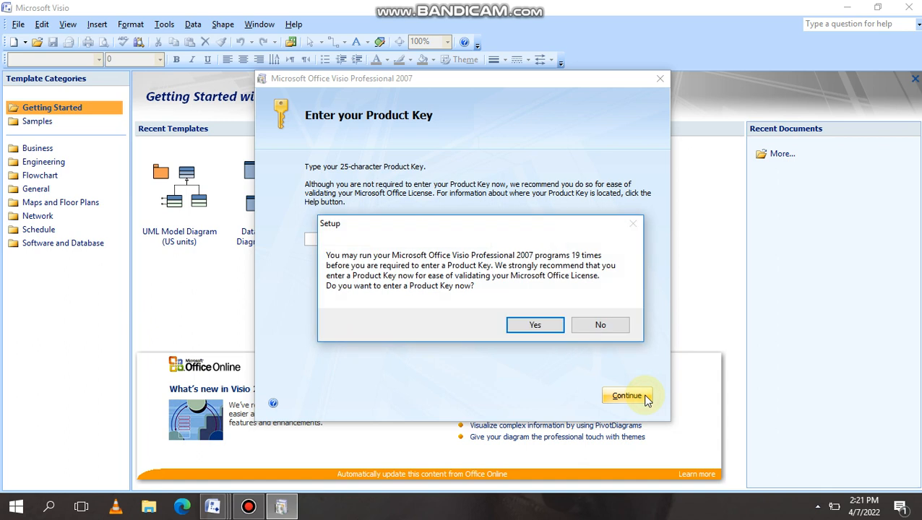
click(600, 326)
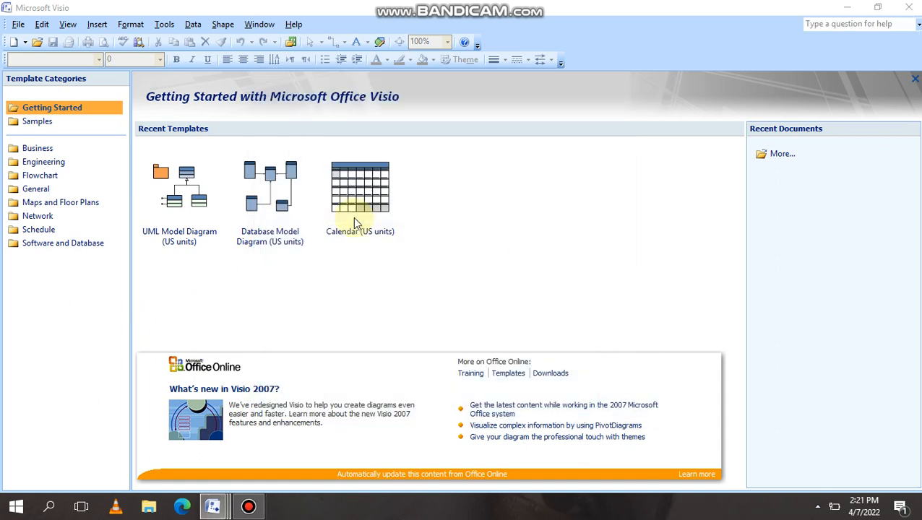
Create a new drawing from the Software and Database UML Model Diagram template in US units.
click(65, 243)
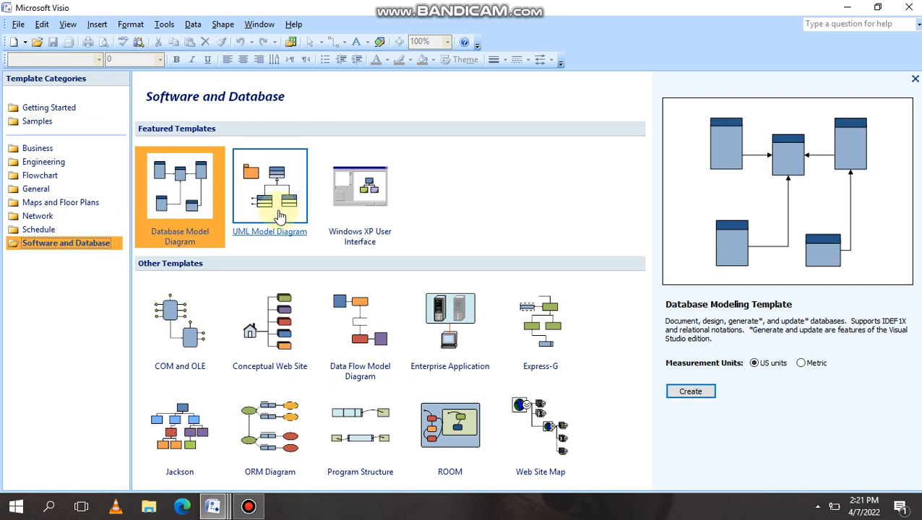
click(281, 217)
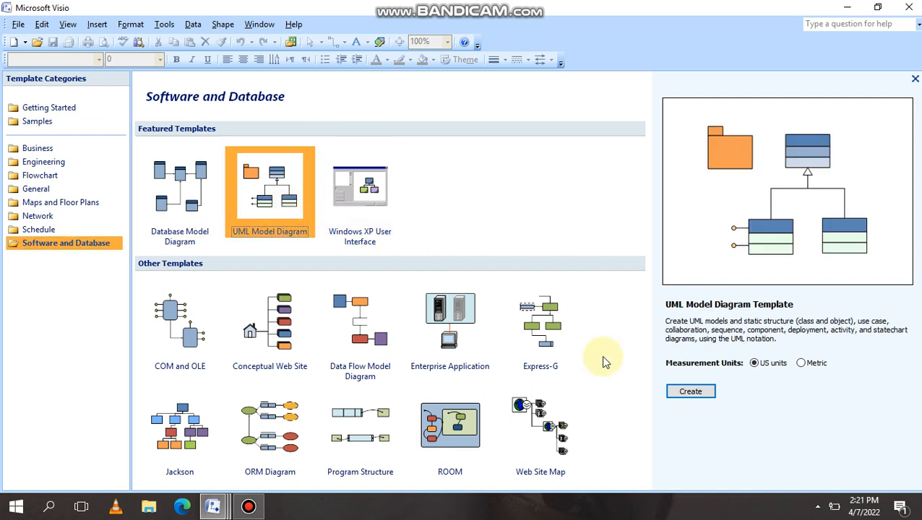
click(695, 394)
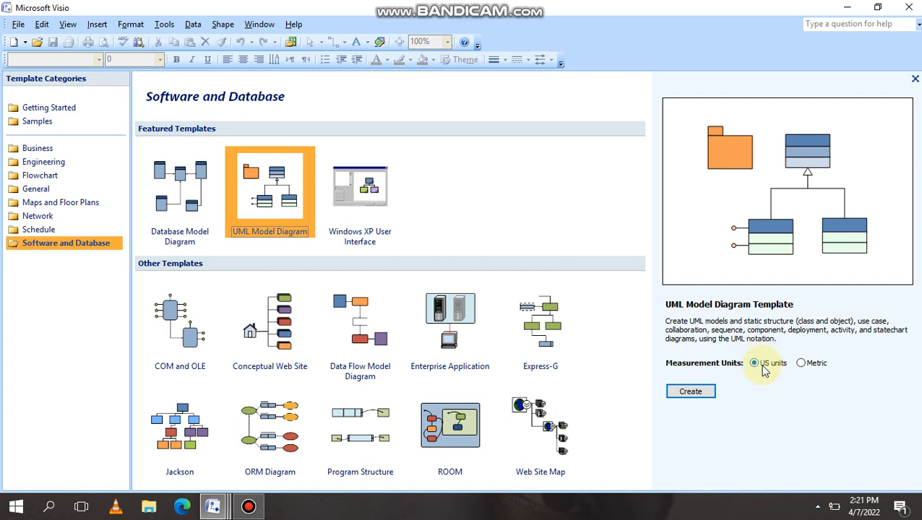
click(694, 390)
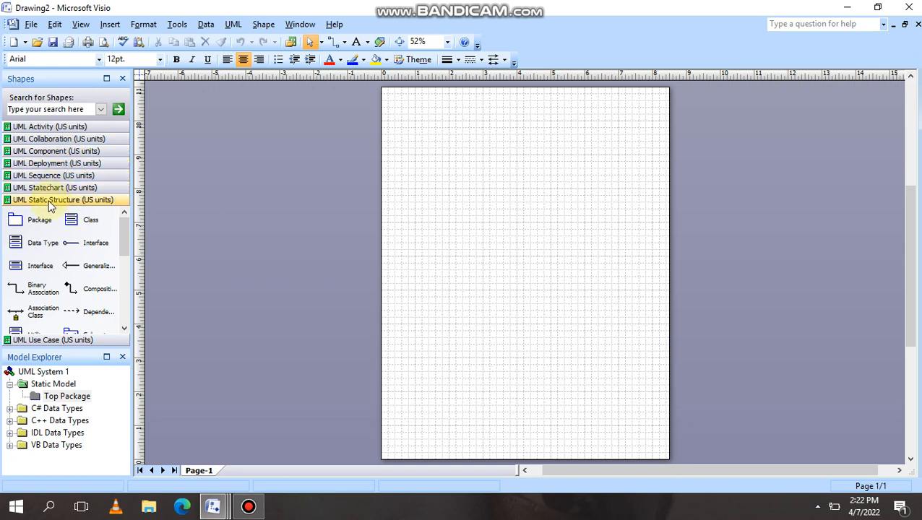
Open the UML Use Case stencil and set the page zoom to 100%.
click(53, 340)
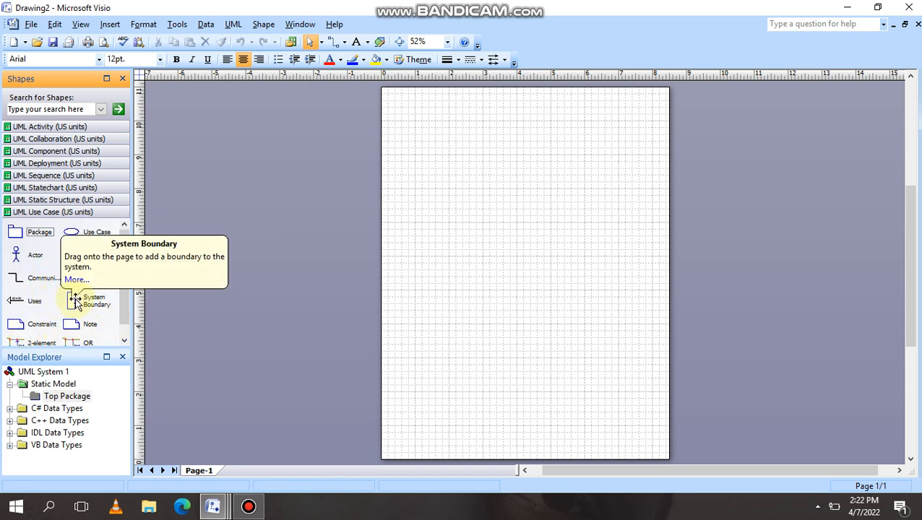
click(447, 41)
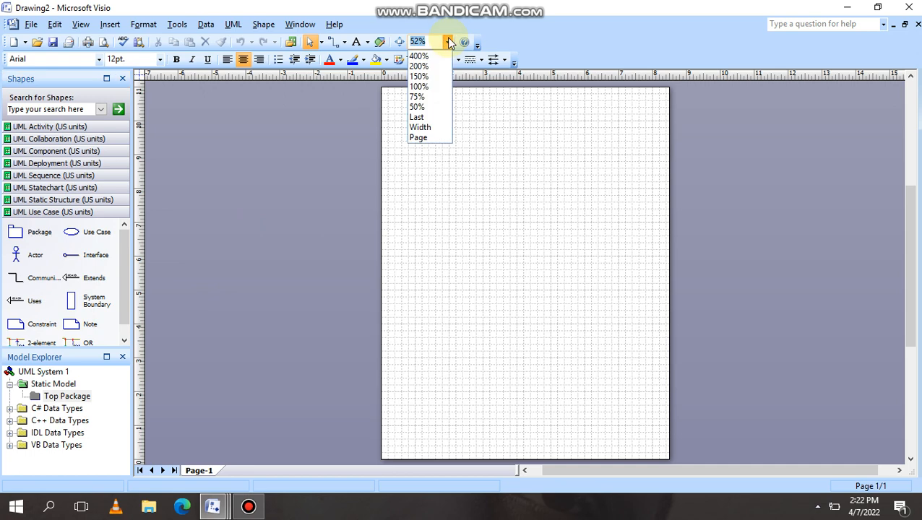
click(420, 86)
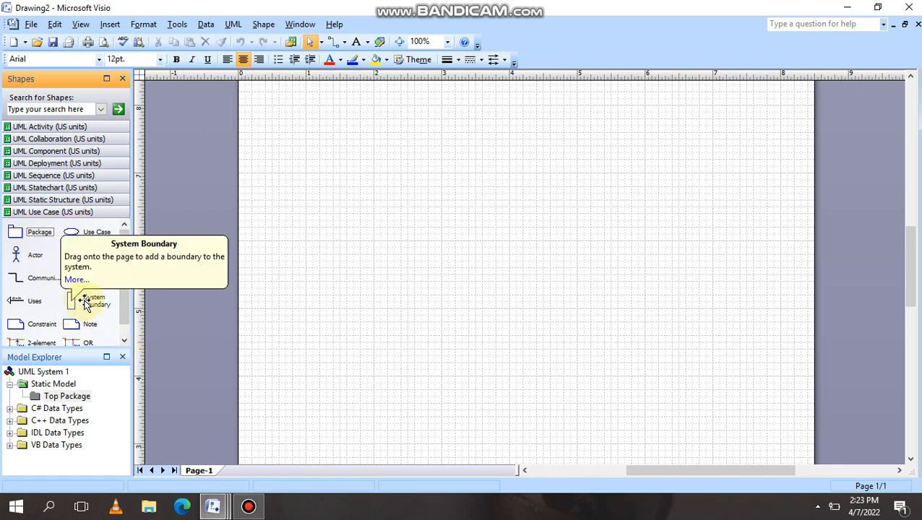
Place a System Boundary shape on the page and resize it to about 4 inches tall.
drag(84, 302, 513, 259)
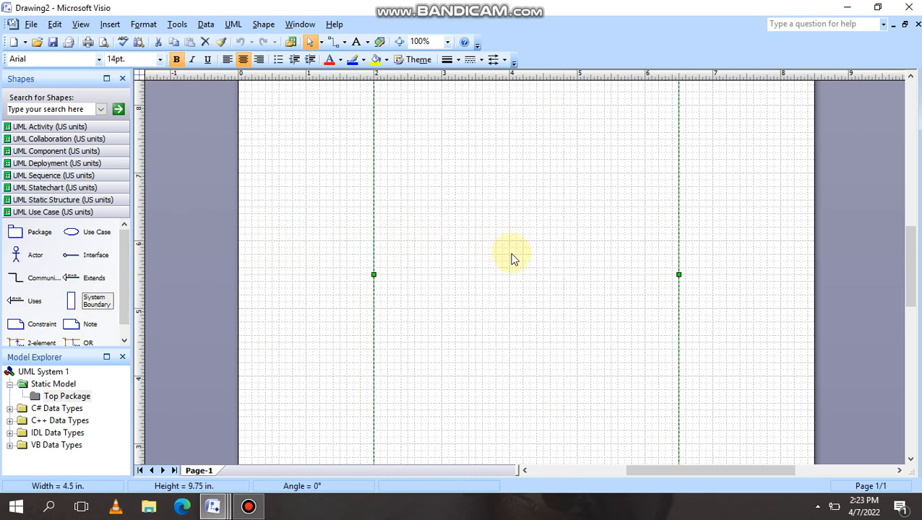
drag(912, 251, 910, 198)
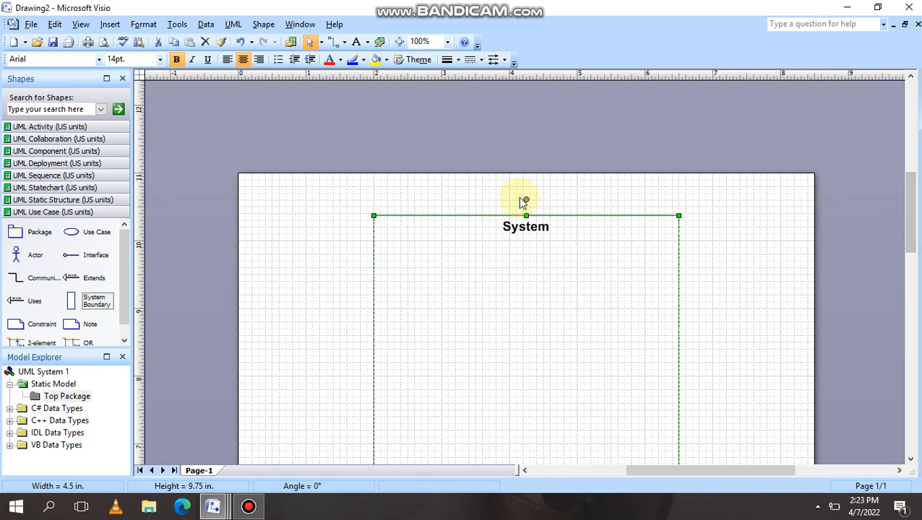
drag(526, 215, 510, 480)
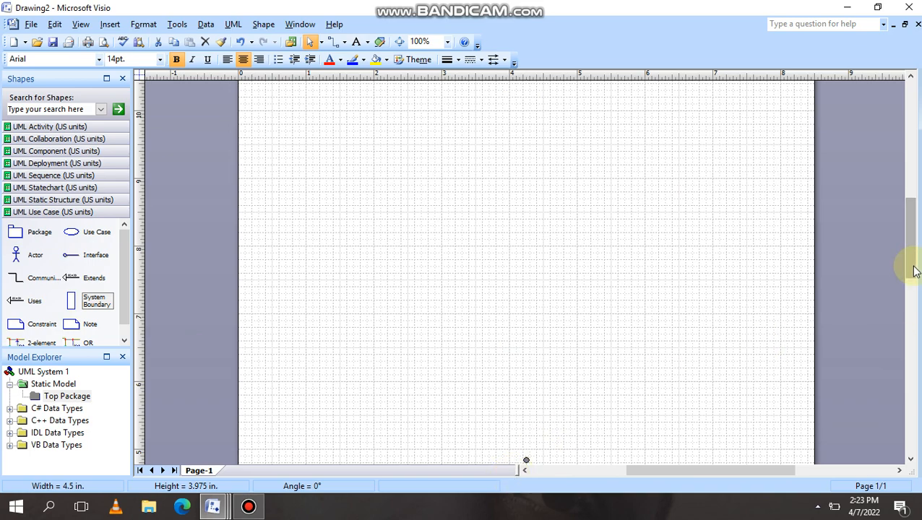
drag(911, 265, 907, 336)
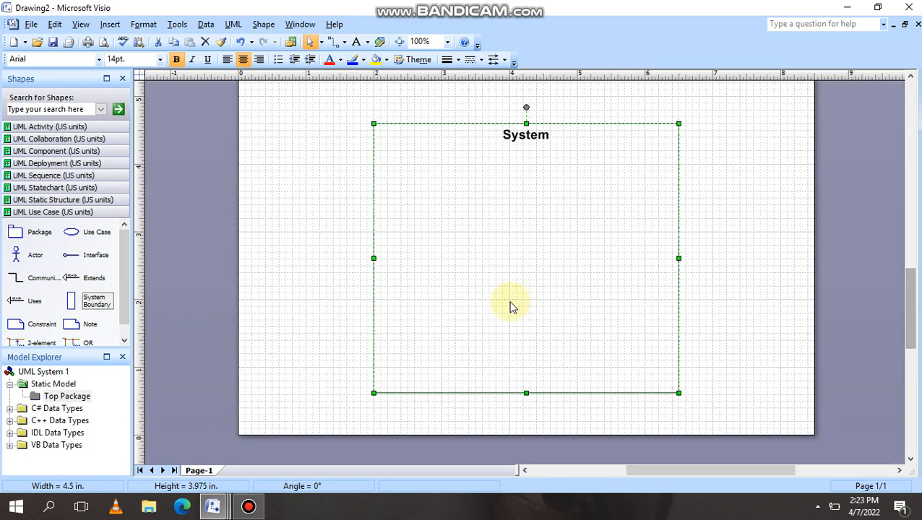
click(283, 279)
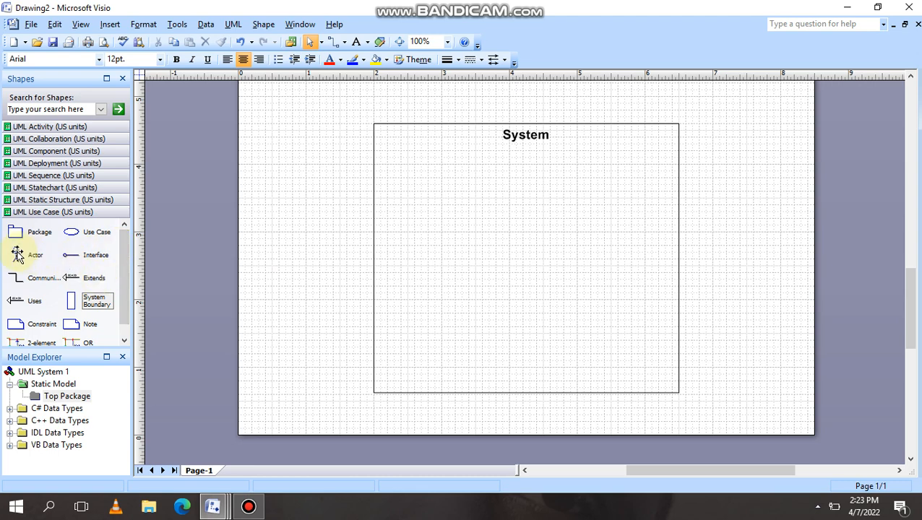
Add Actor1 left of the System box and a UseCase1 ellipse inside its top.
drag(17, 254, 318, 248)
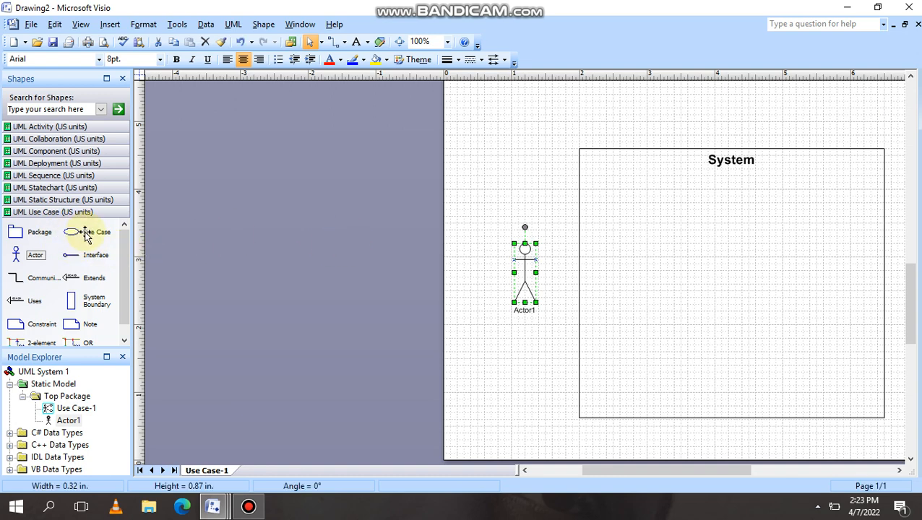
drag(85, 234, 470, 224)
drag(571, 212, 711, 204)
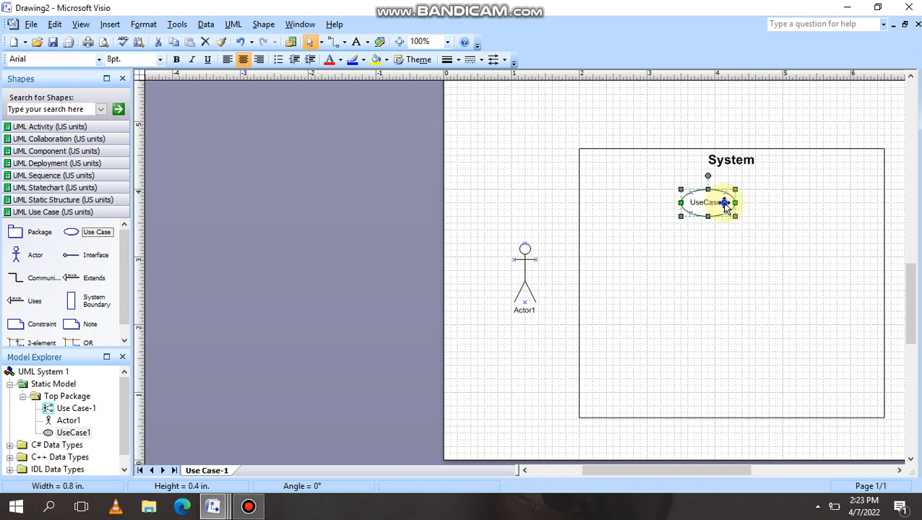
Copy the UseCase1 ellipse and paste two copies onto the page.
right_click(725, 205)
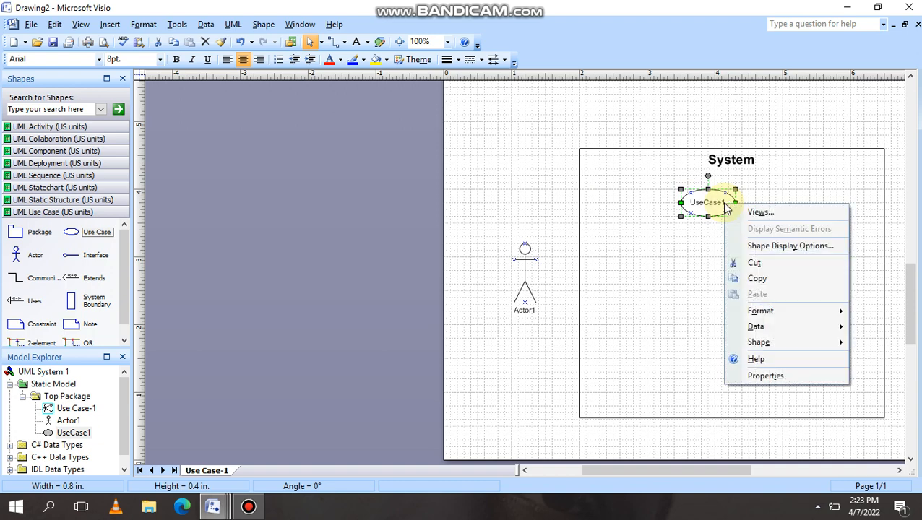
click(764, 278)
right_click(734, 243)
click(787, 293)
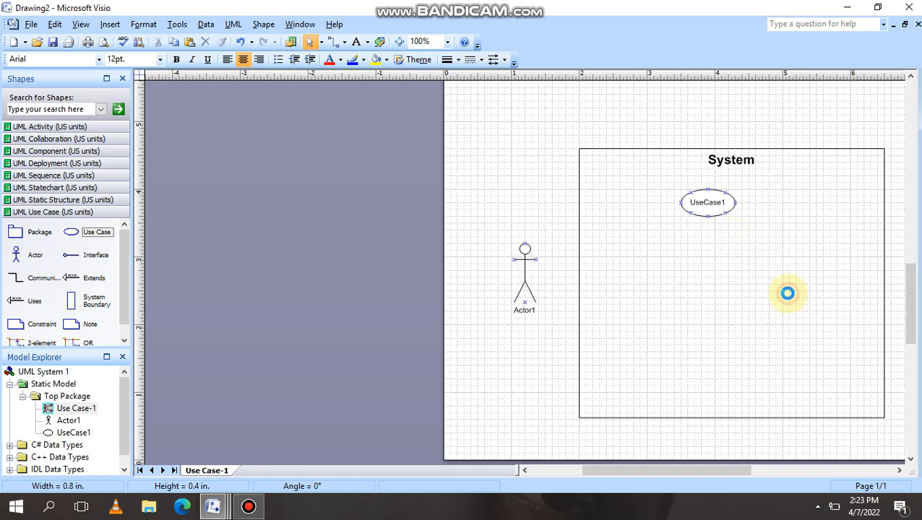
right_click(787, 294)
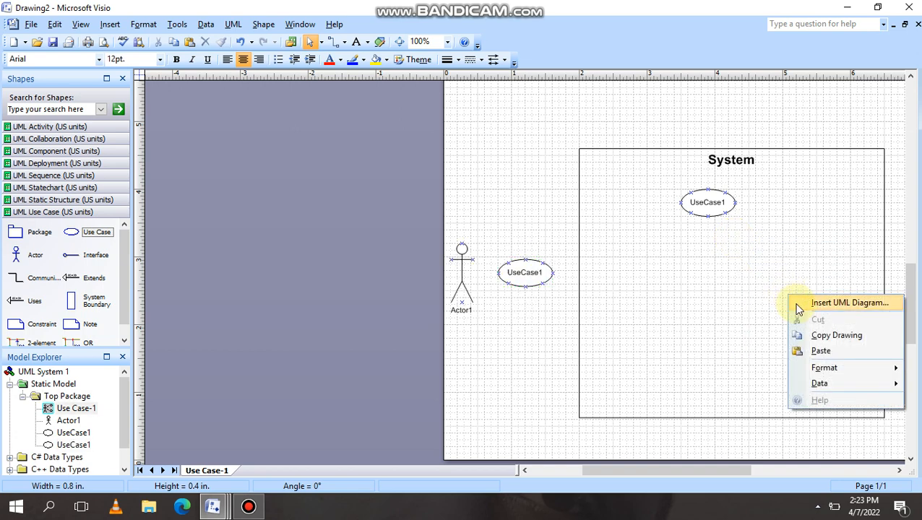
click(827, 351)
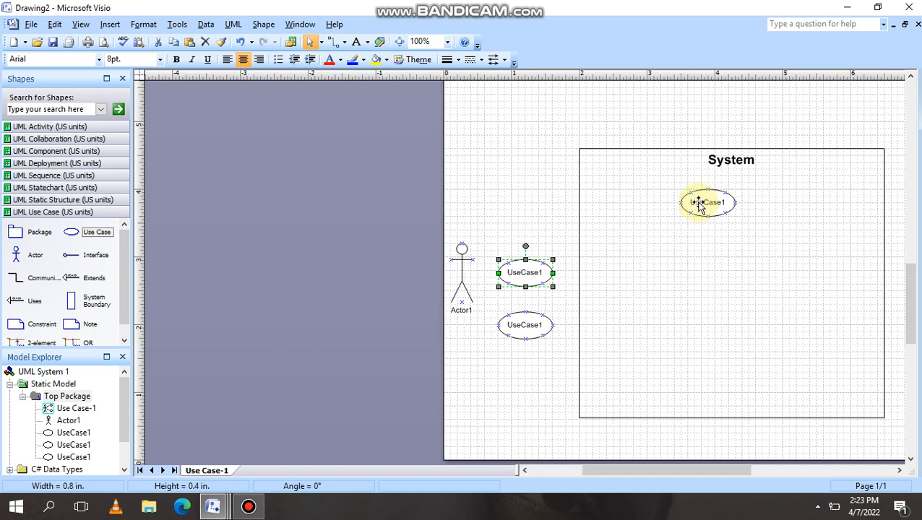
Stack the three UseCase1 ellipses down the System box and add a communication line beside Actor1.
drag(699, 205, 716, 319)
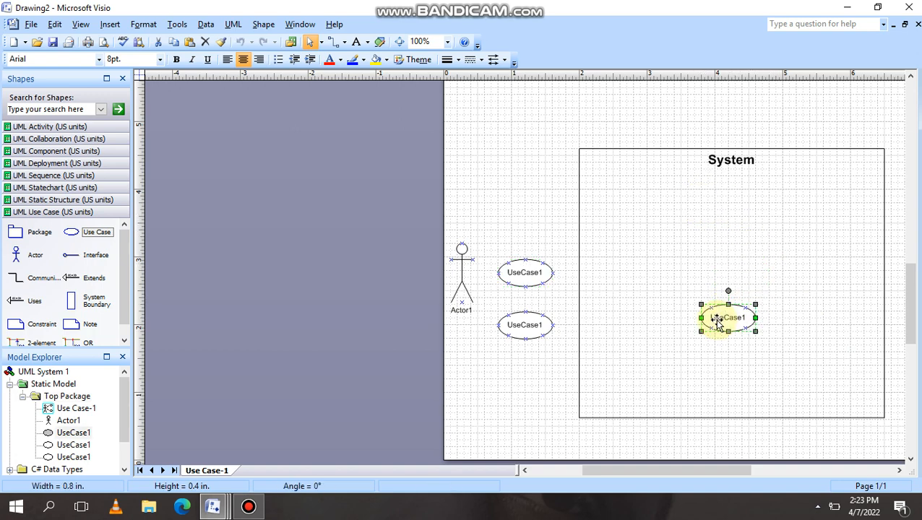
drag(522, 271, 724, 223)
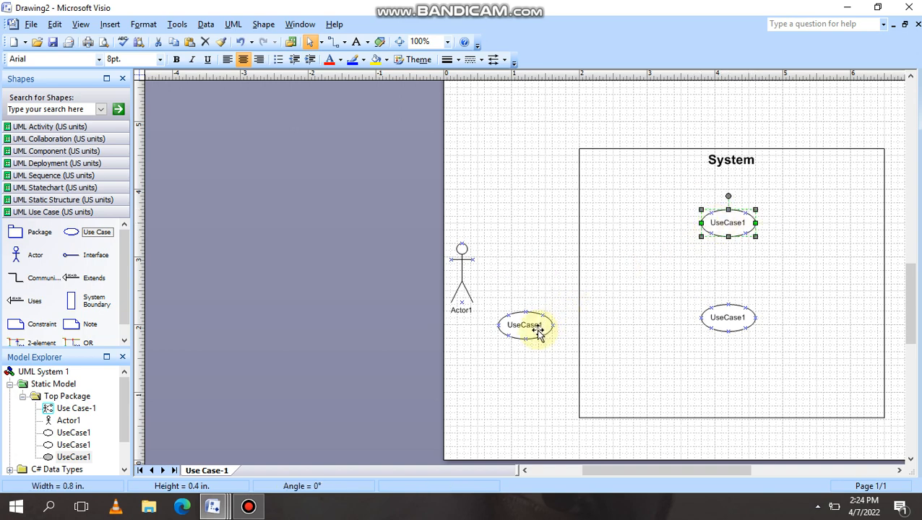
drag(537, 333, 756, 393)
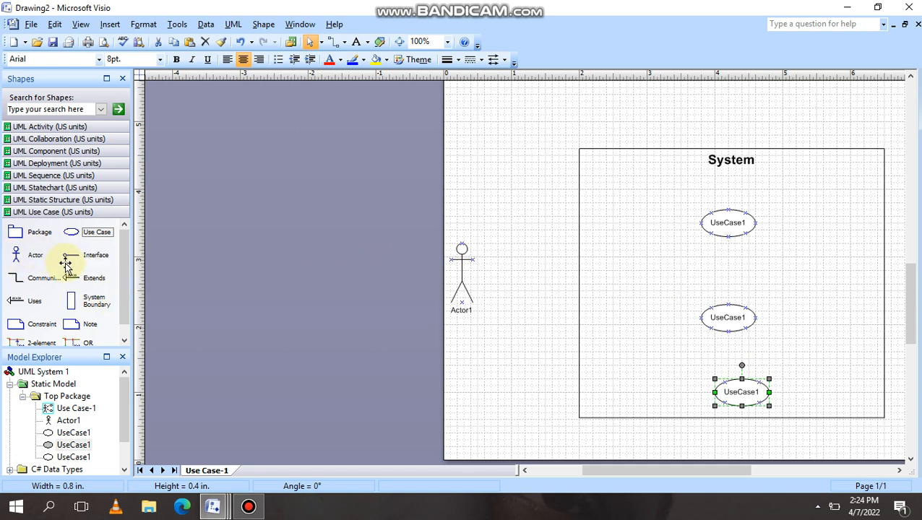
drag(40, 281, 463, 273)
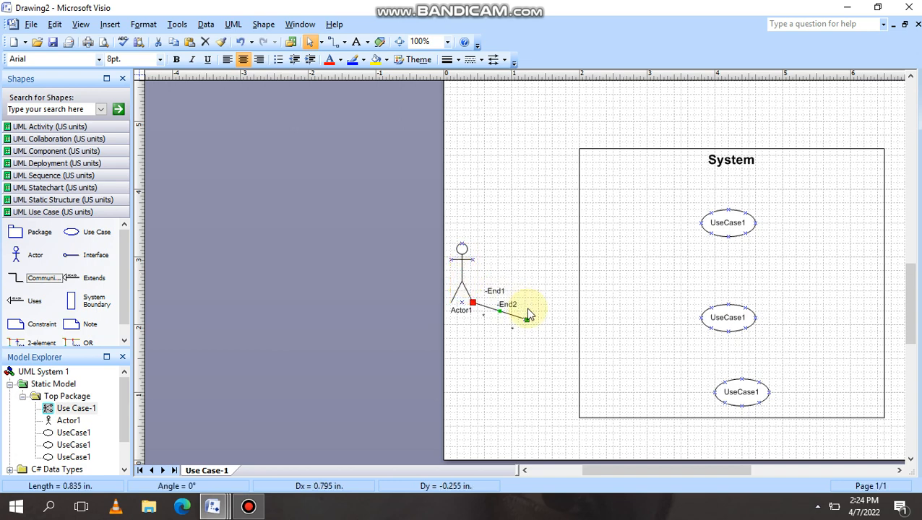
Attach the communication line's End2 to the top UseCase1, connecting it to Actor1.
drag(530, 320, 700, 221)
click(640, 188)
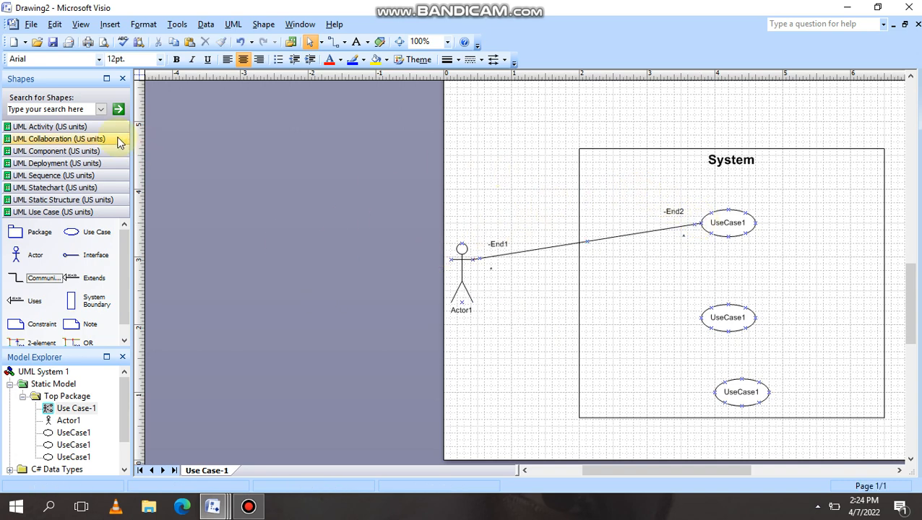
click(247, 507)
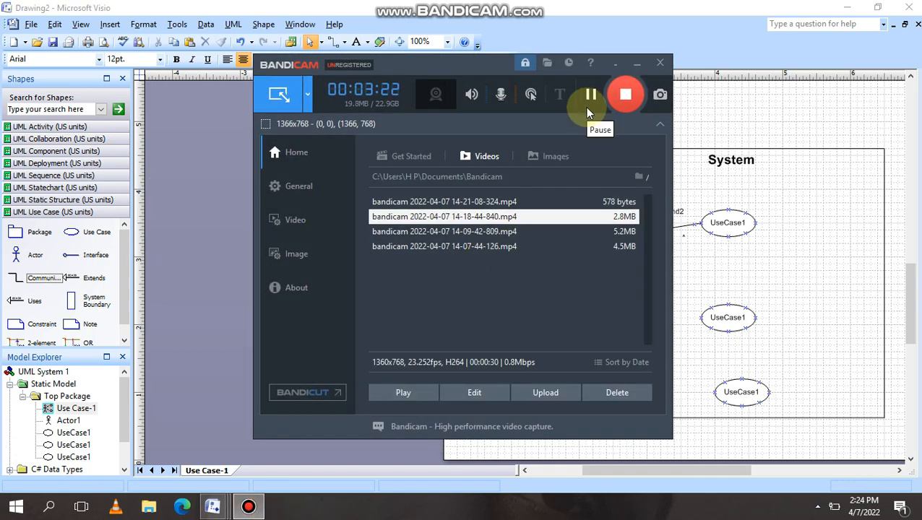